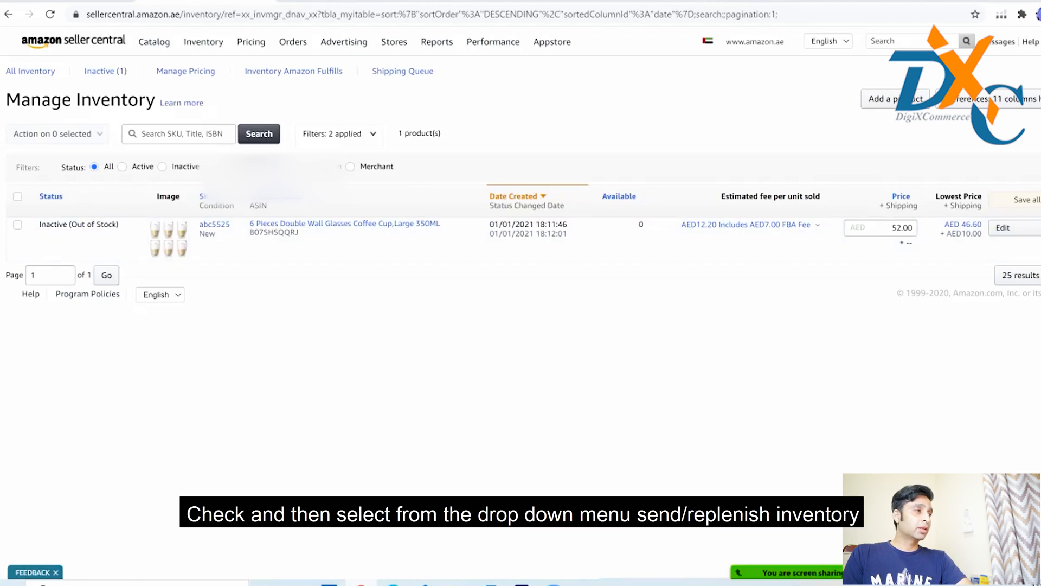
Start a send/replenish shipping plan for the coffee cup listing (abc5525) with case-packed items and continue to the plan
left_click(17, 225)
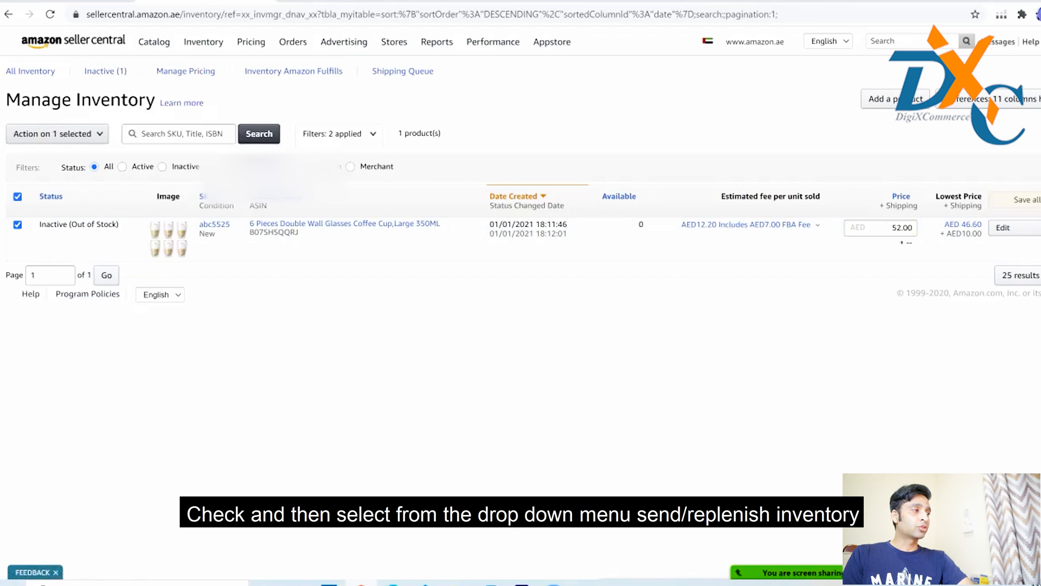
left_click(57, 134)
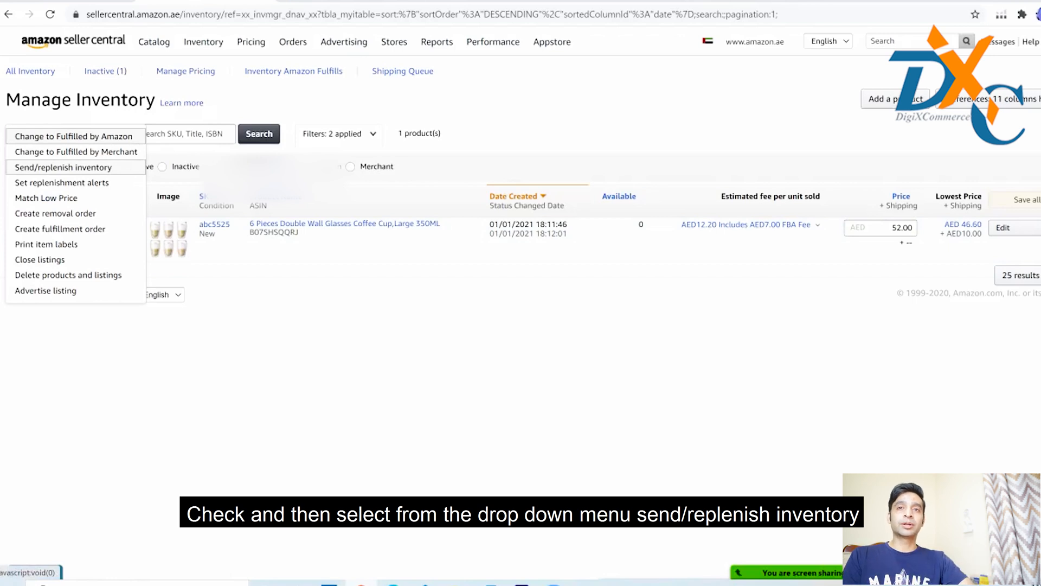
left_click(64, 167)
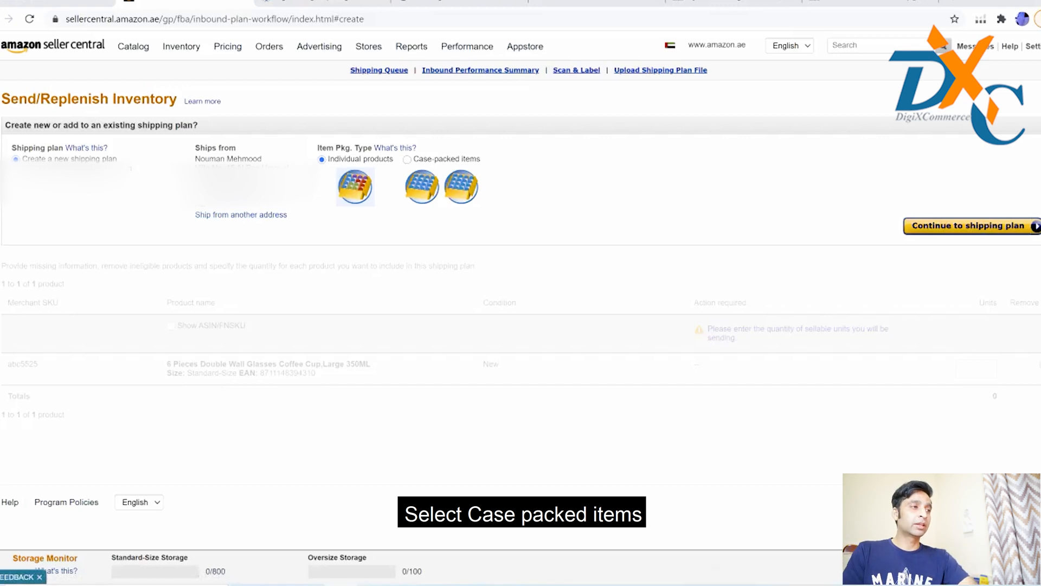
left_click(407, 159)
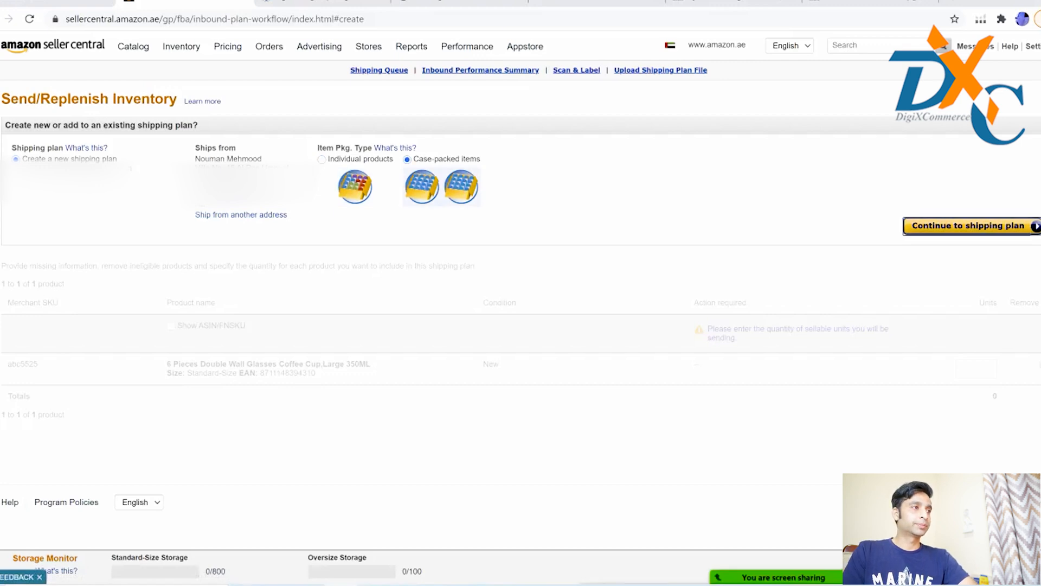
left_click(968, 226)
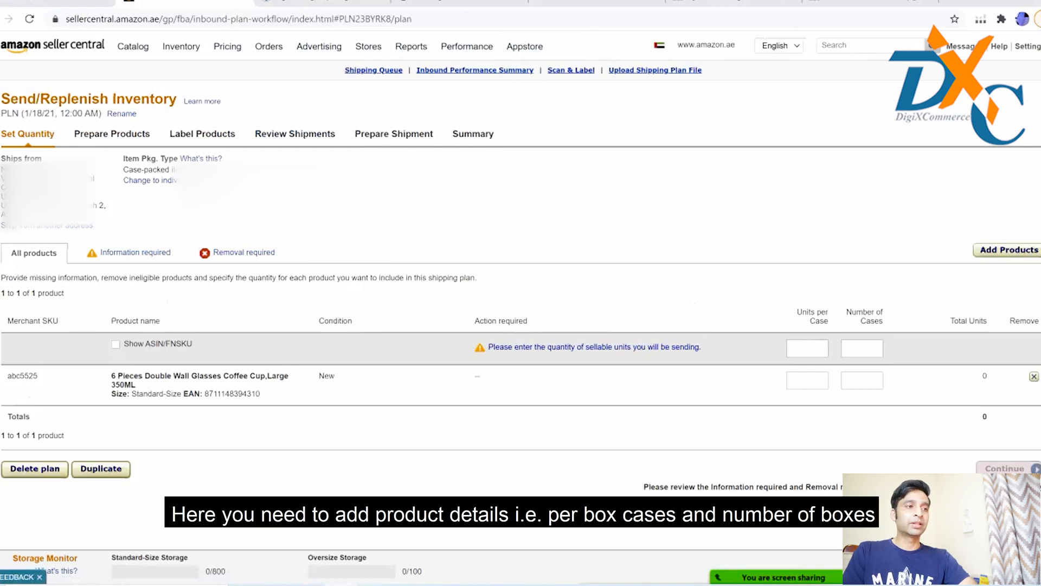
Set the coffee cup product's quantity to 20 units per case and 1 case
left_click(808, 348)
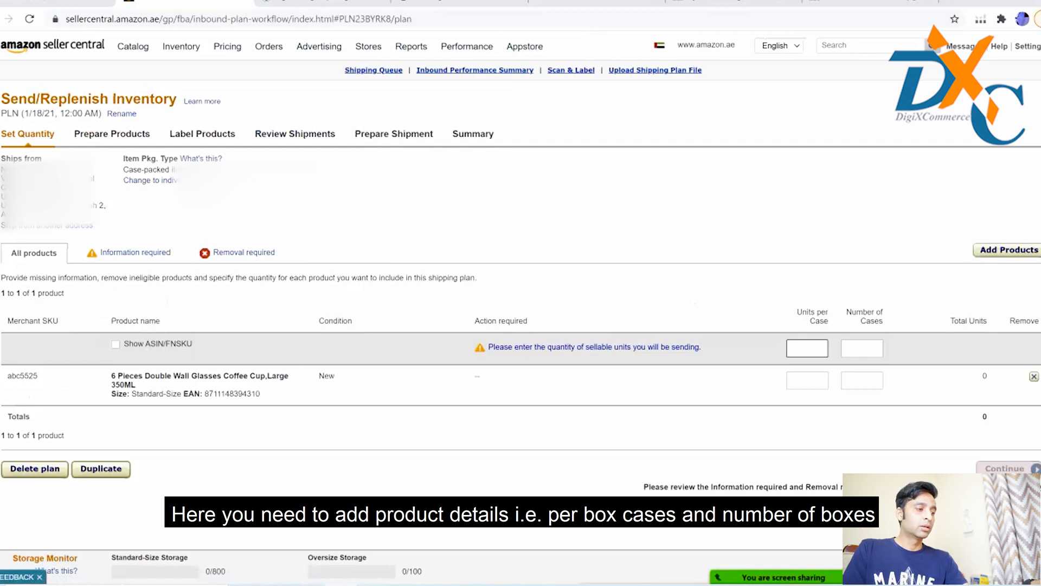
type("2")
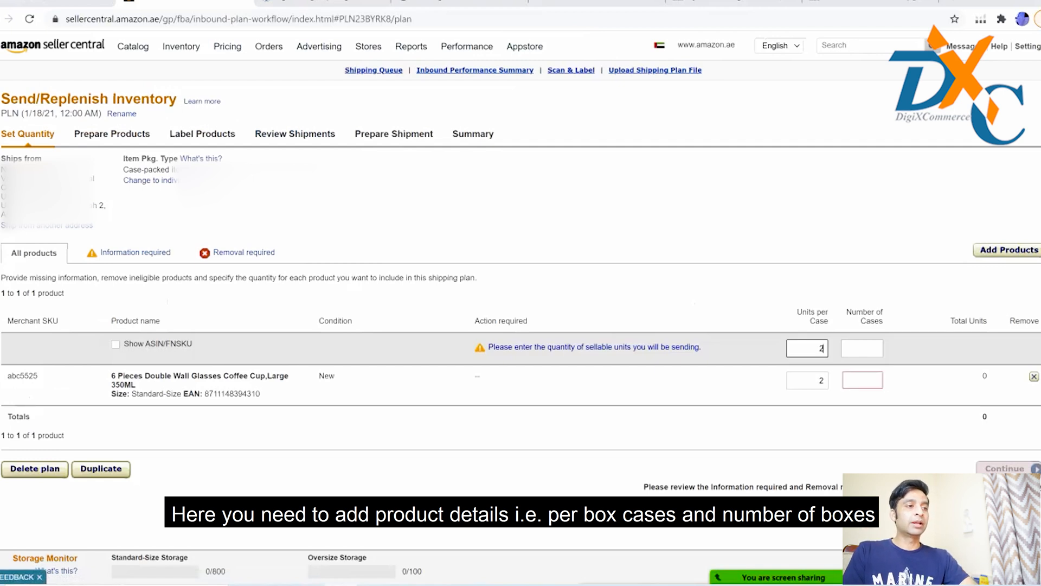
type("0")
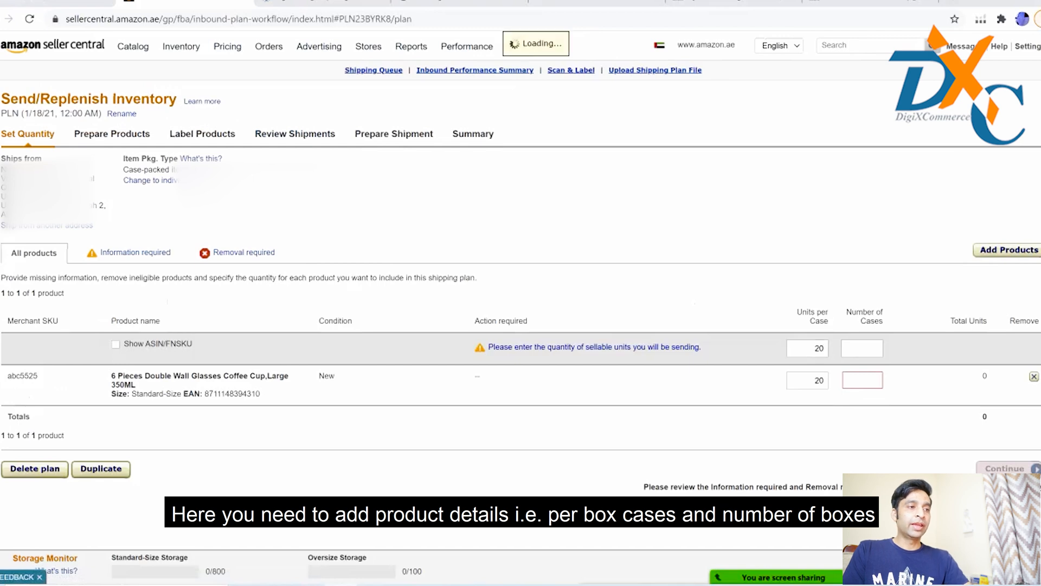
left_click(862, 348)
type("1")
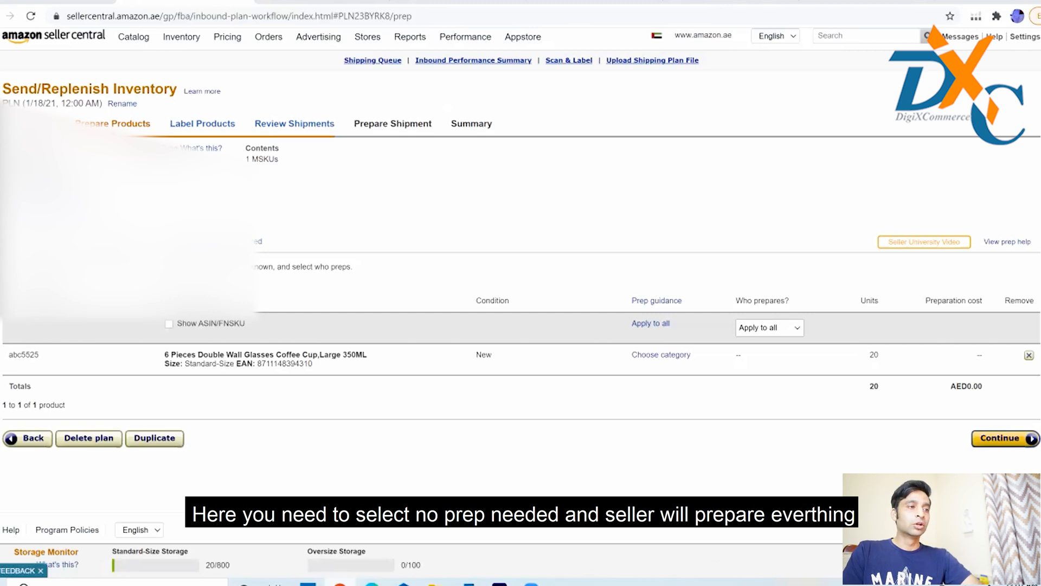
Assign product preparation to Seller with the prep category No Prep Needed, and continue to labelling
left_click(769, 327)
left_click(759, 366)
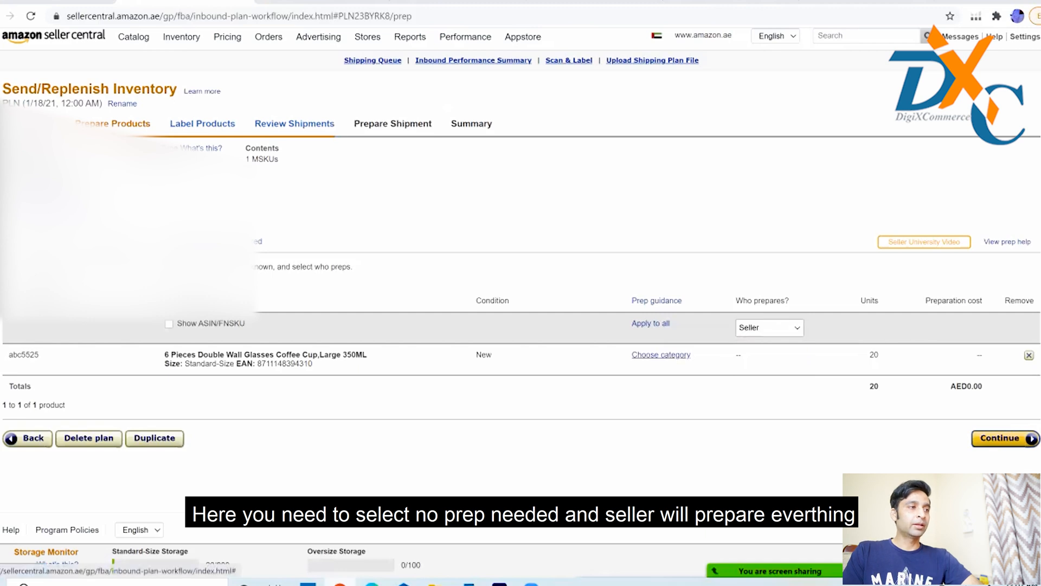
left_click(661, 354)
left_click(510, 161)
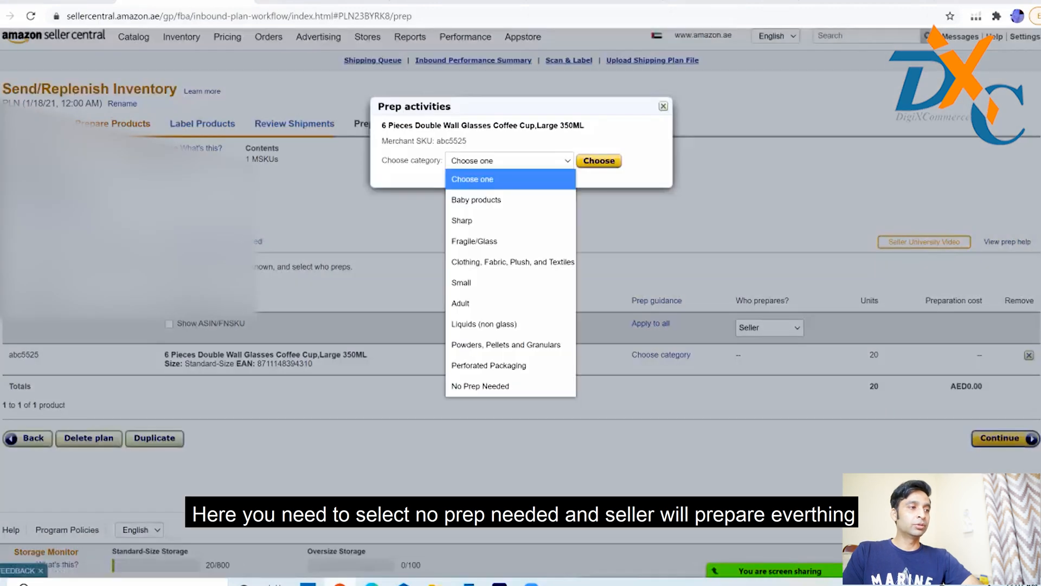
left_click(480, 386)
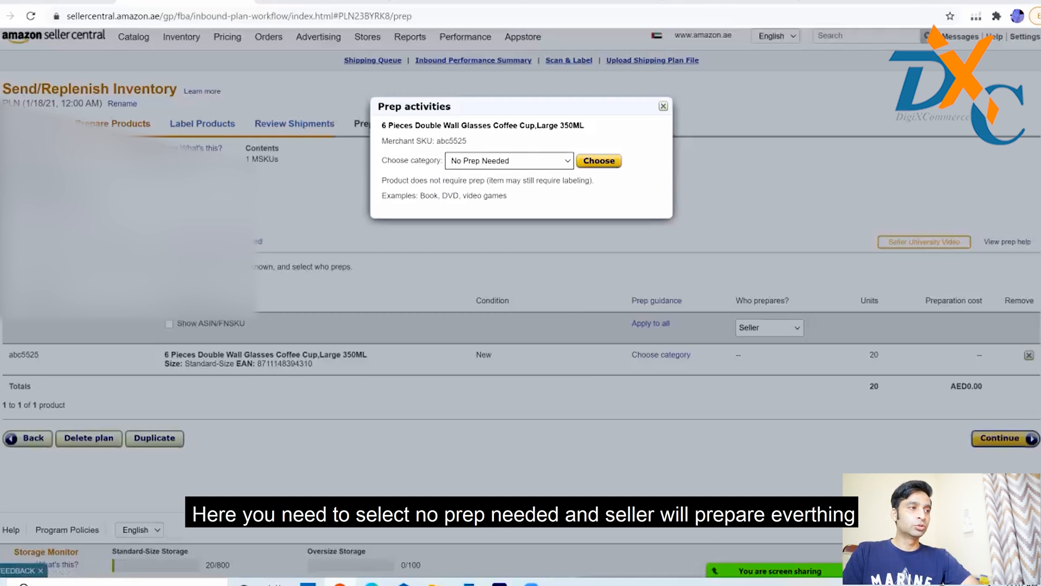
left_click(599, 161)
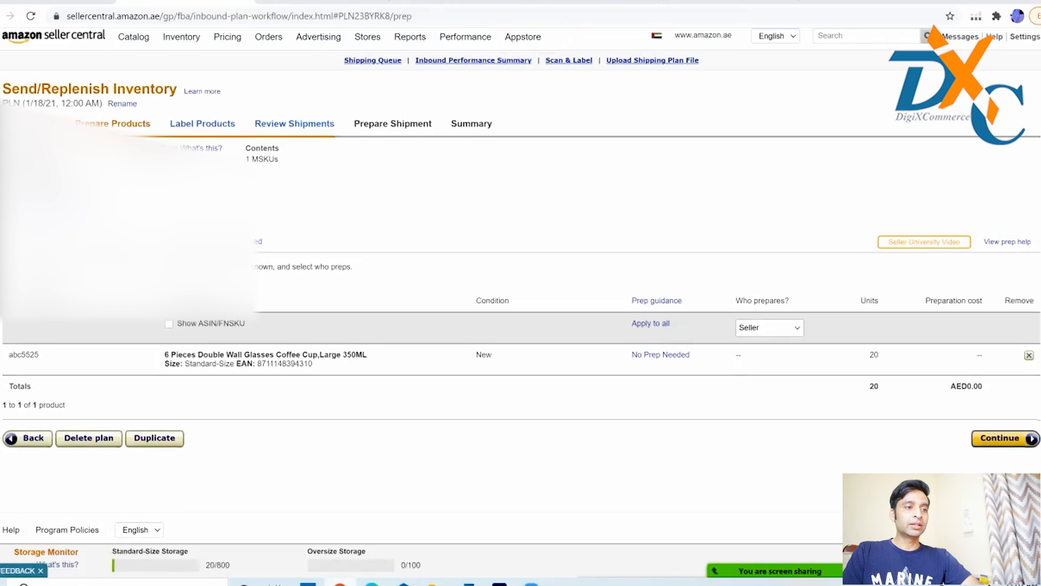
left_click(1006, 438)
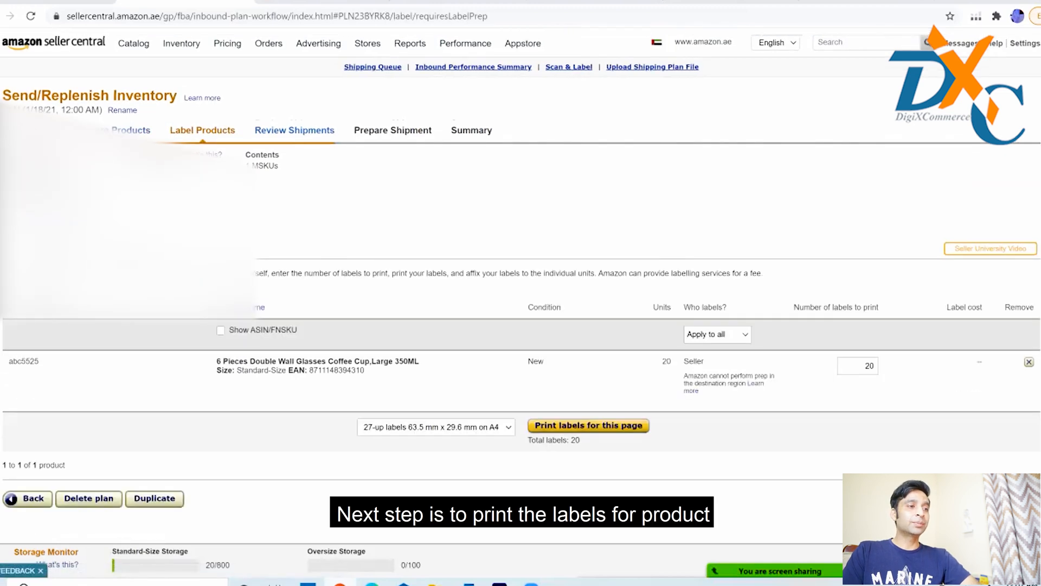
View the item barcodes in the downloaded product label file products (7).pdf and return to the shipping plan
scroll(521, 283, "down", 2)
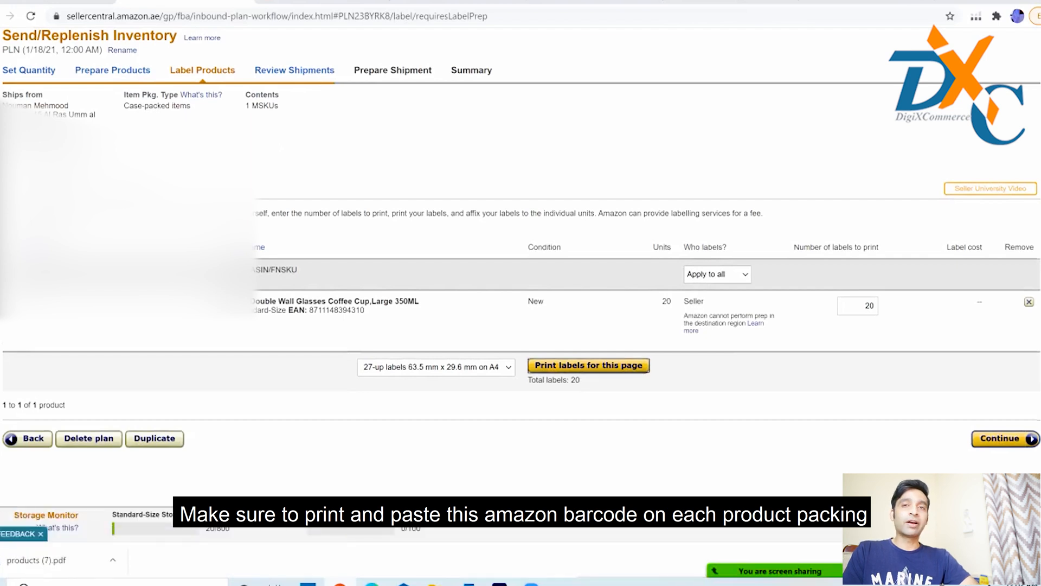
left_click(60, 561)
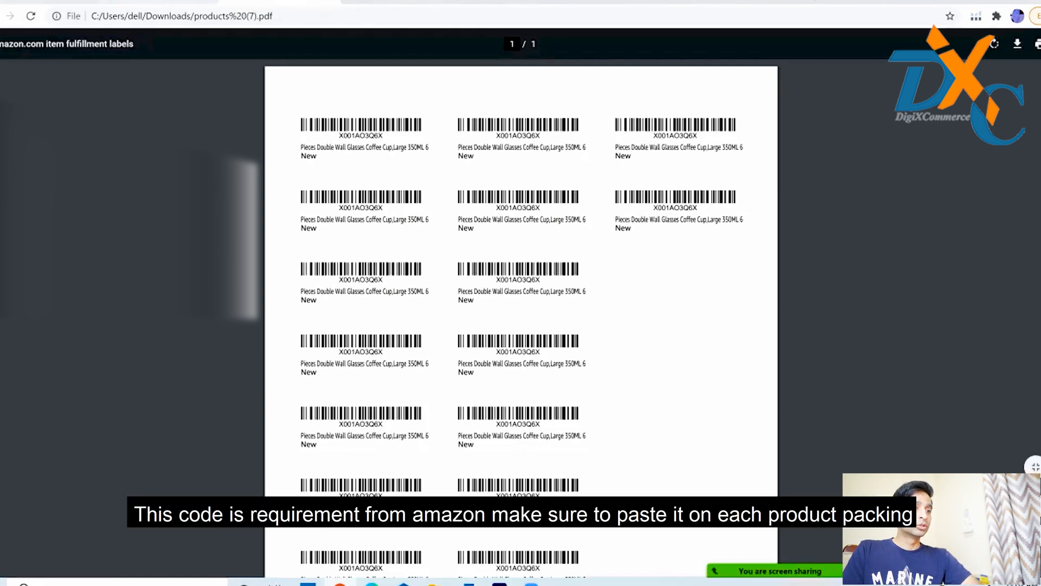
left_click(163, 1)
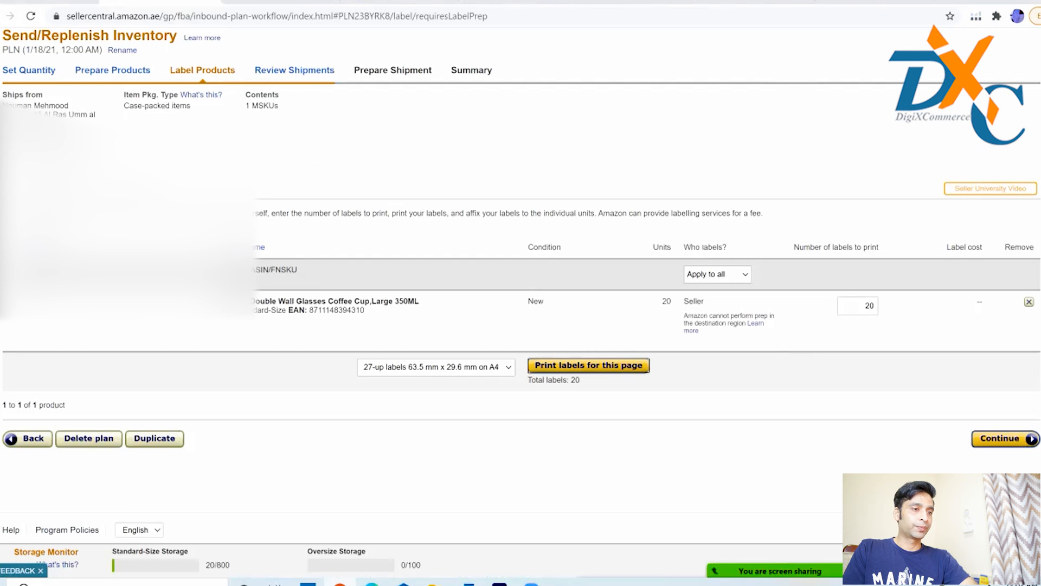
Continue to the shipment review, check the assigned fulfilment centre and approve the shipment
left_click(1005, 439)
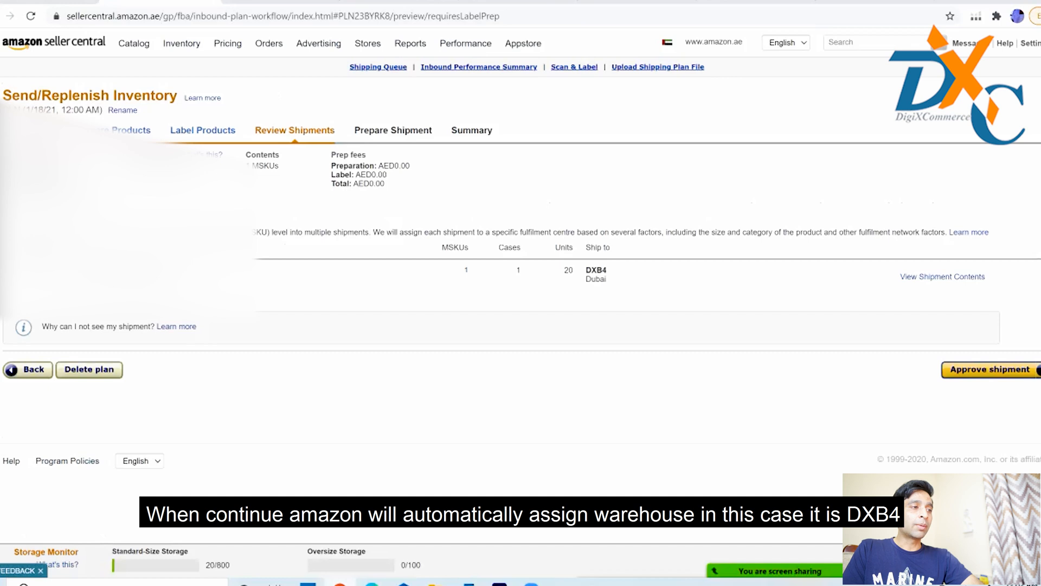
double_click(596, 270)
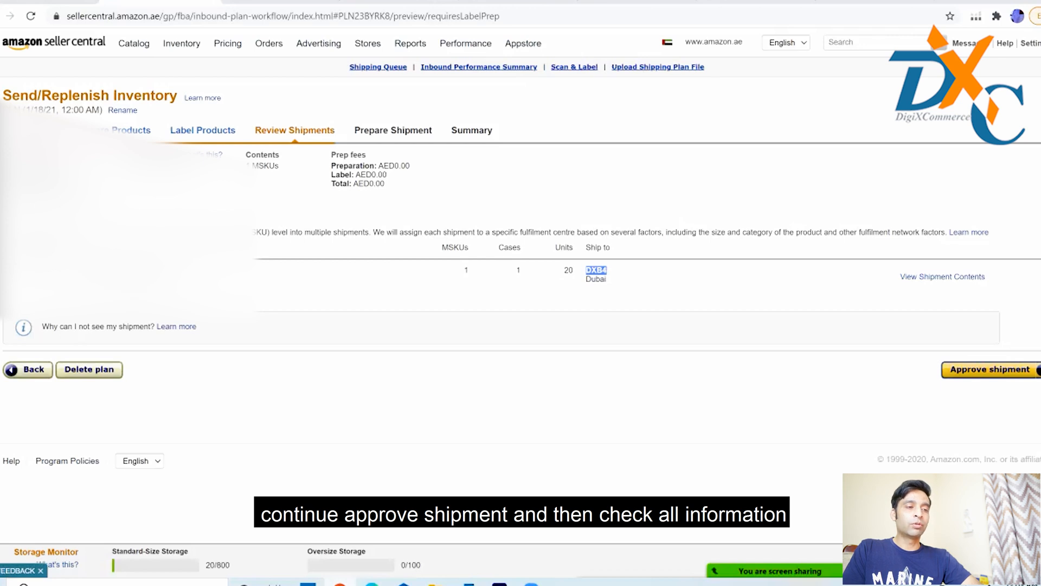
left_click(990, 370)
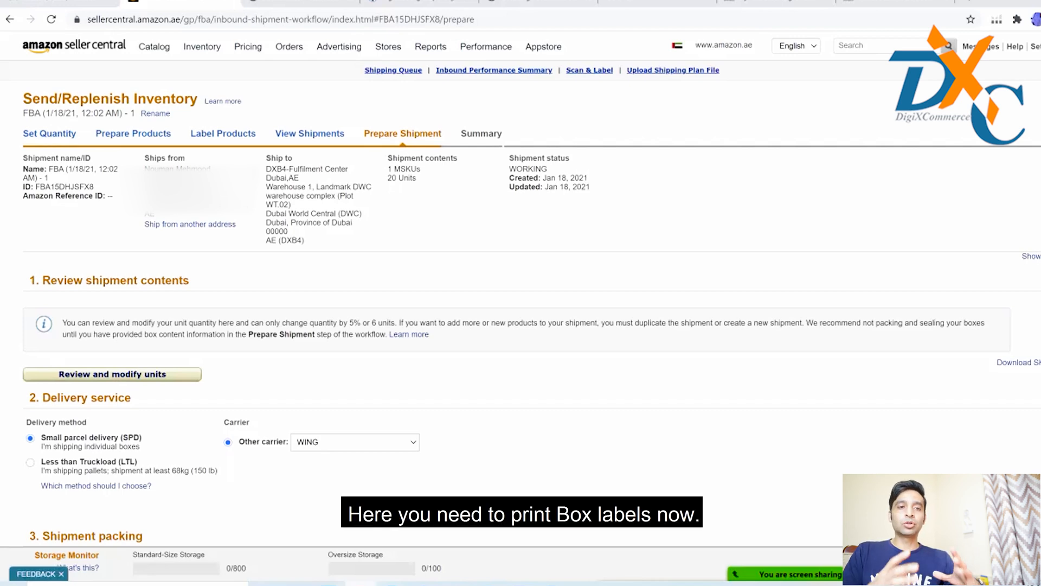
Set the small parcel delivery carrier to Other and choose to pack everything in one box
scroll(520, 326, "down", 3)
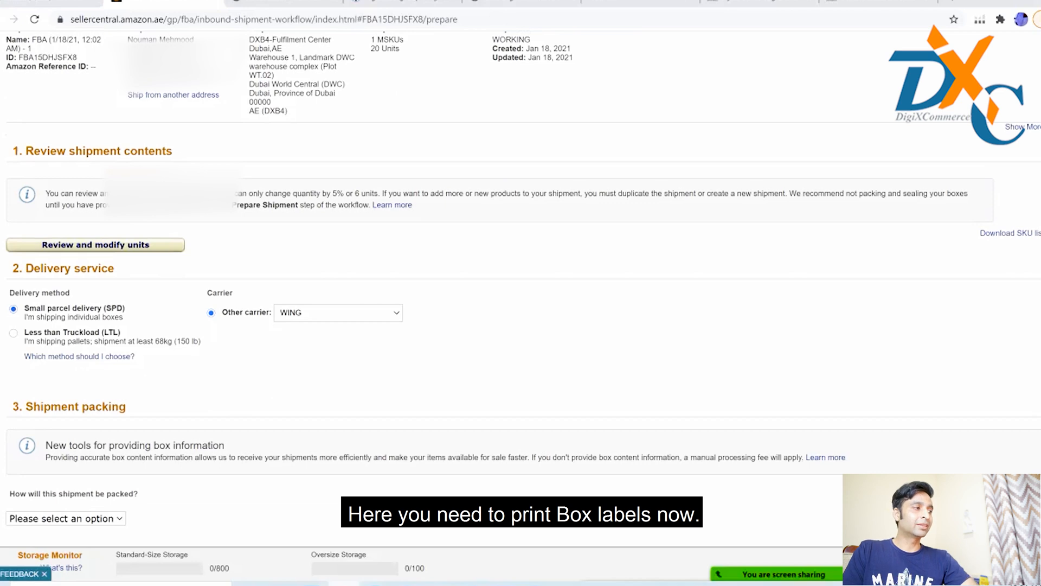
left_click(338, 313)
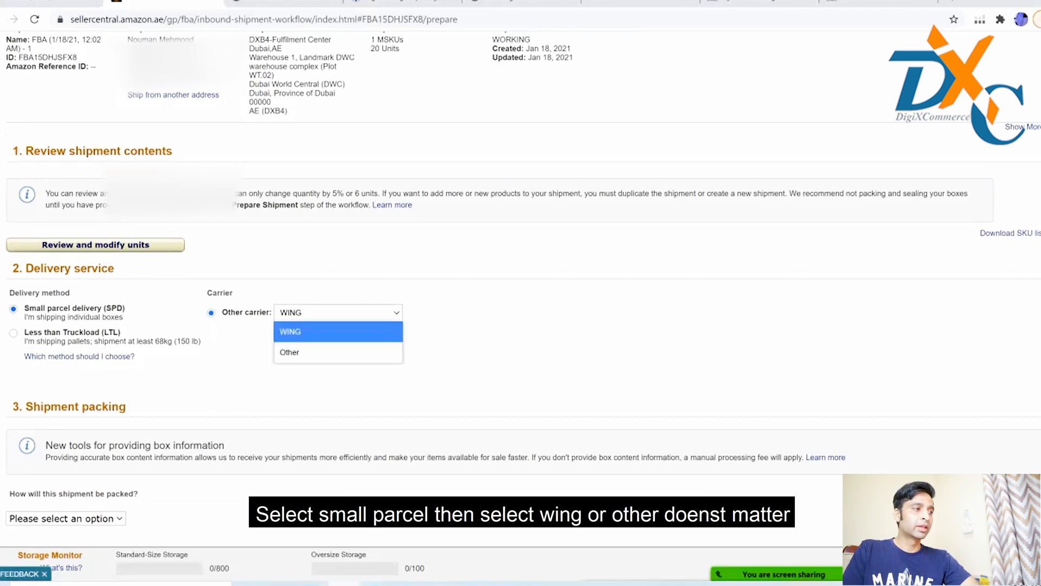
left_click(338, 353)
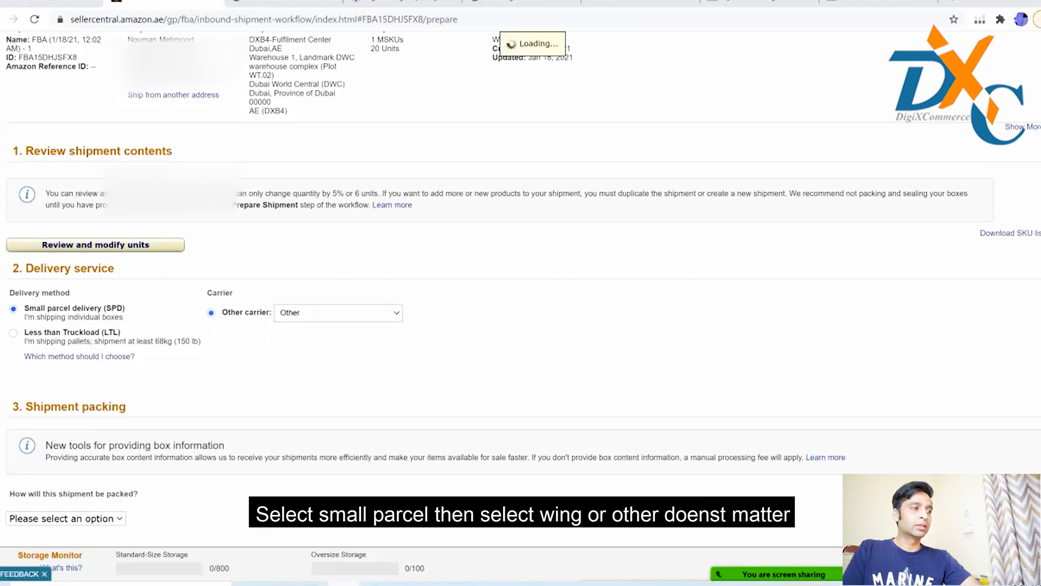
scroll(520, 288, "down", 5)
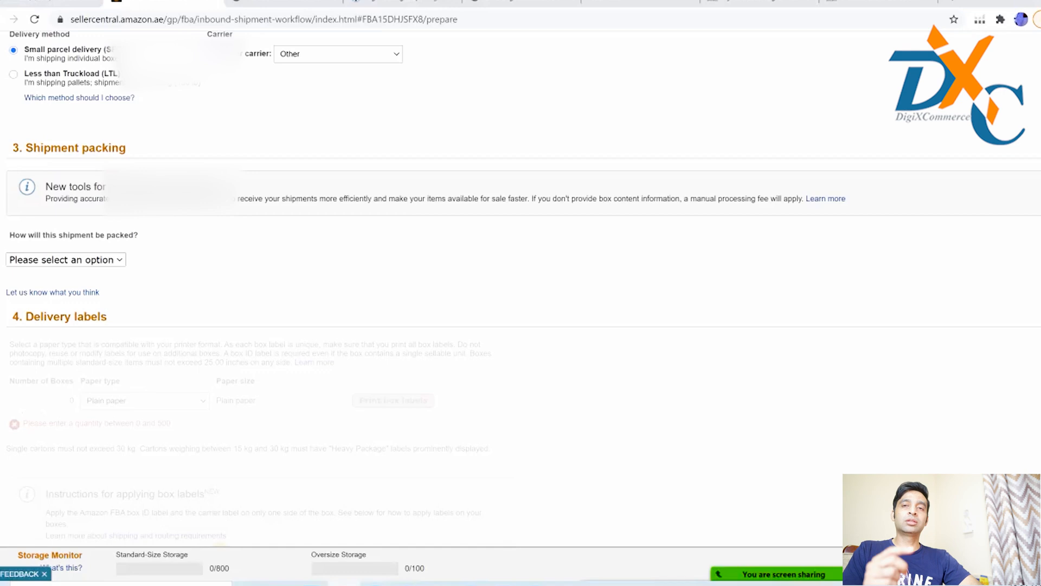
left_click(65, 259)
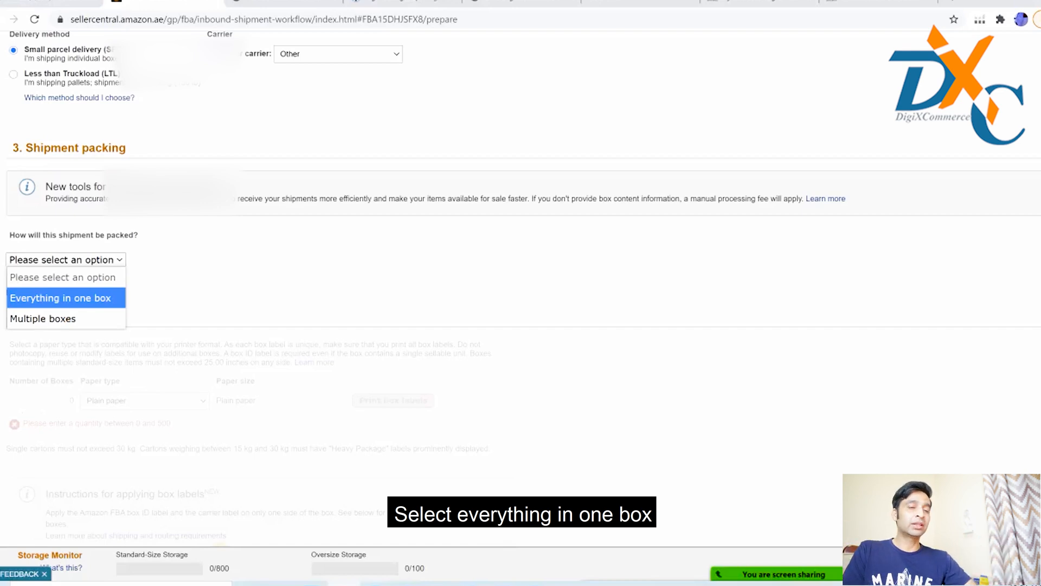
left_click(60, 296)
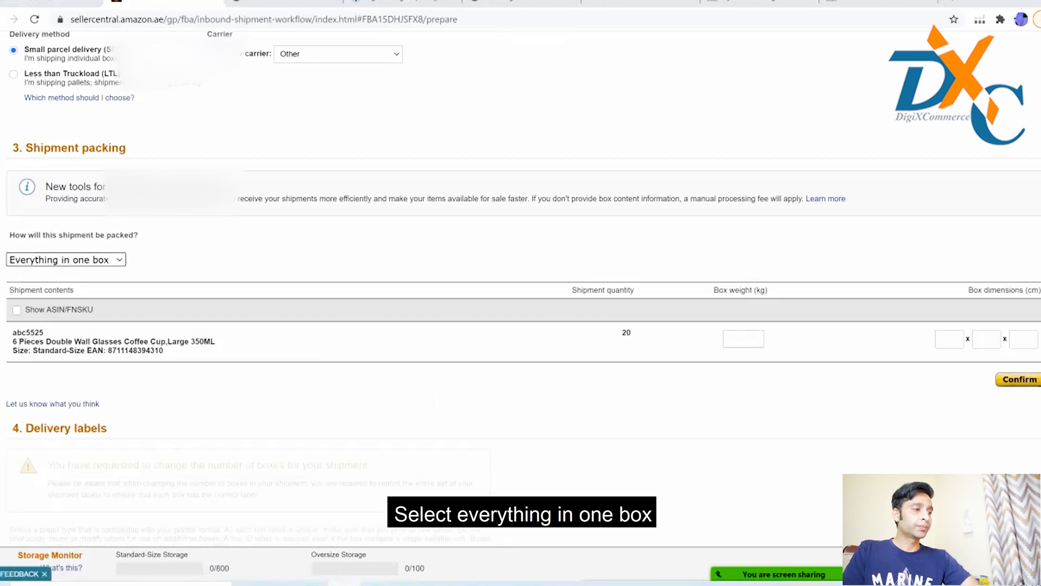
Enter a box weight of 15 kg and dimensions of 23 x 12 x 15 cm, and confirm the box information
scroll(521, 293, "down", 2)
scroll(521, 293, "up", 1)
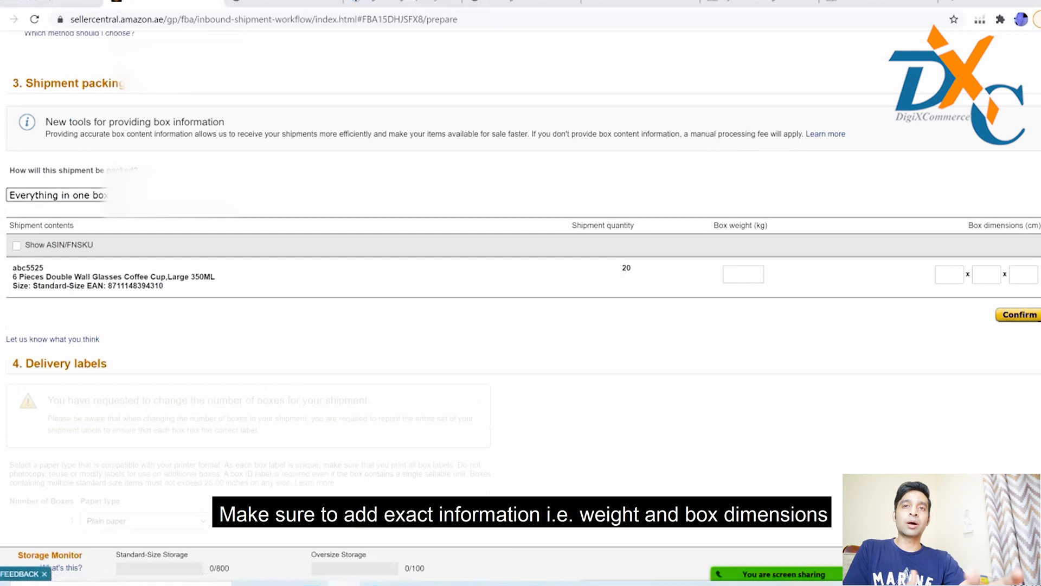
left_click(760, 274)
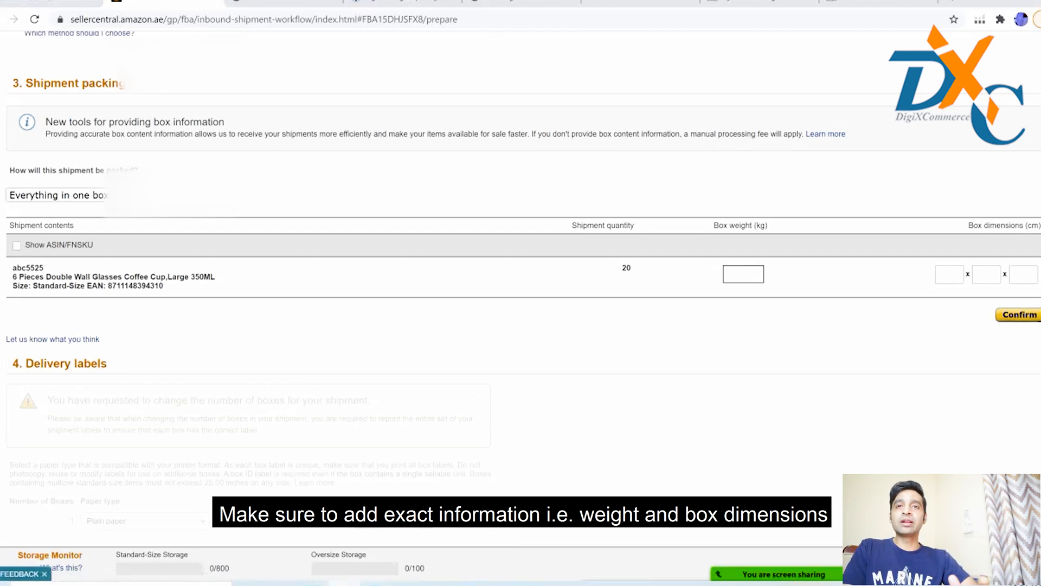
type("15")
left_click(950, 275)
type("23")
key("Tab")
type("12")
key("Tab")
type("15")
key("Tab")
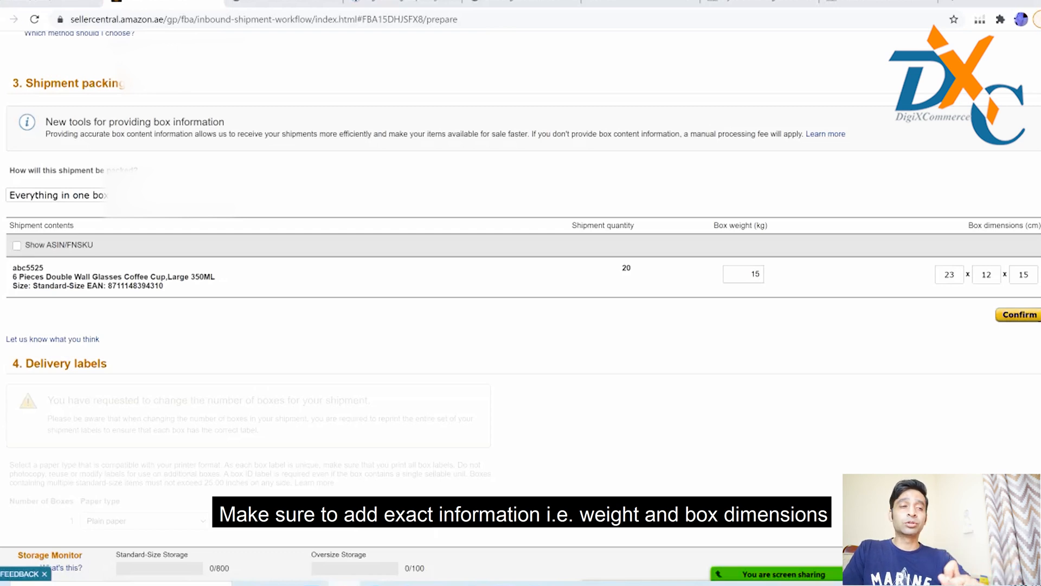
scroll(521, 271, "down", 1)
left_click(1019, 250)
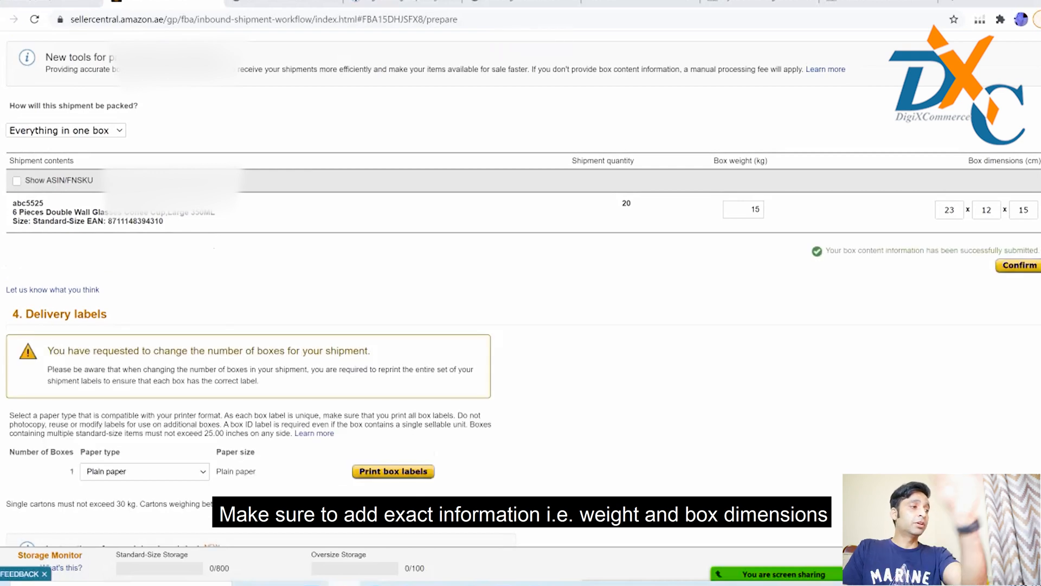
Generate the box label on plain paper, view it and return to the shipment's delivery labels section
scroll(521, 293, "down", 2)
scroll(521, 293, "down", 1)
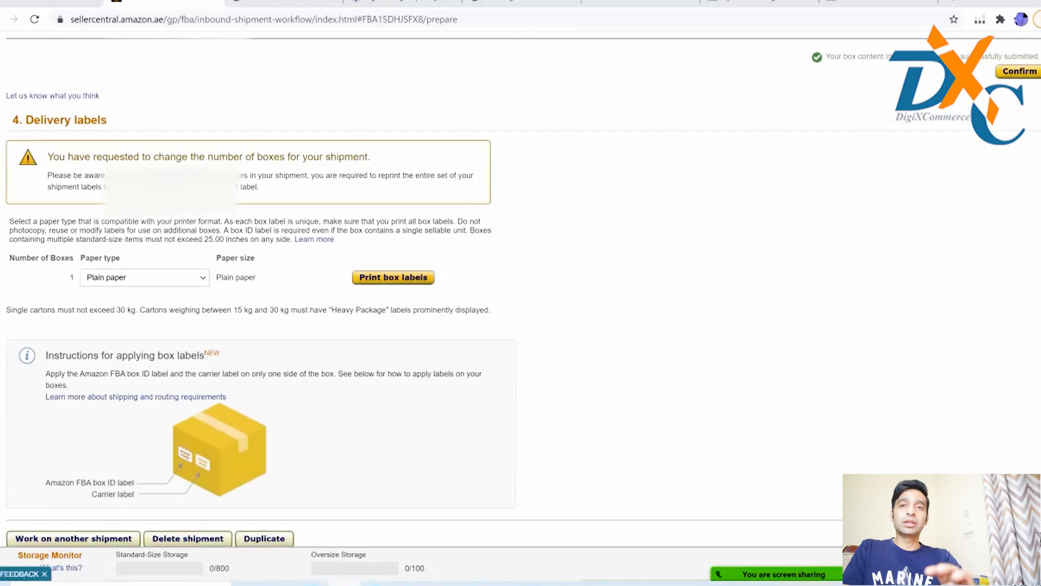
scroll(520, 293, "down", 1)
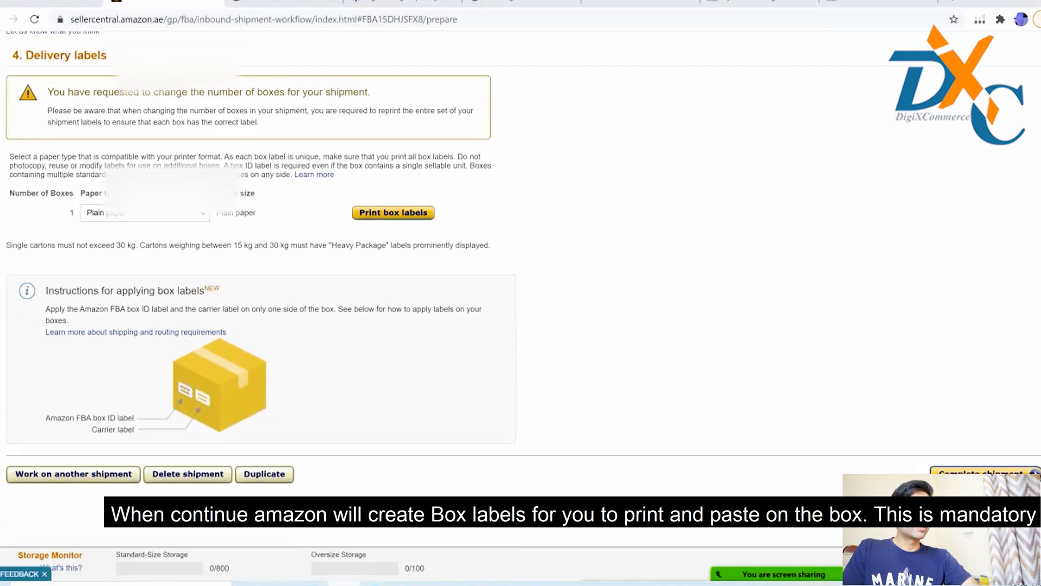
left_click(393, 212)
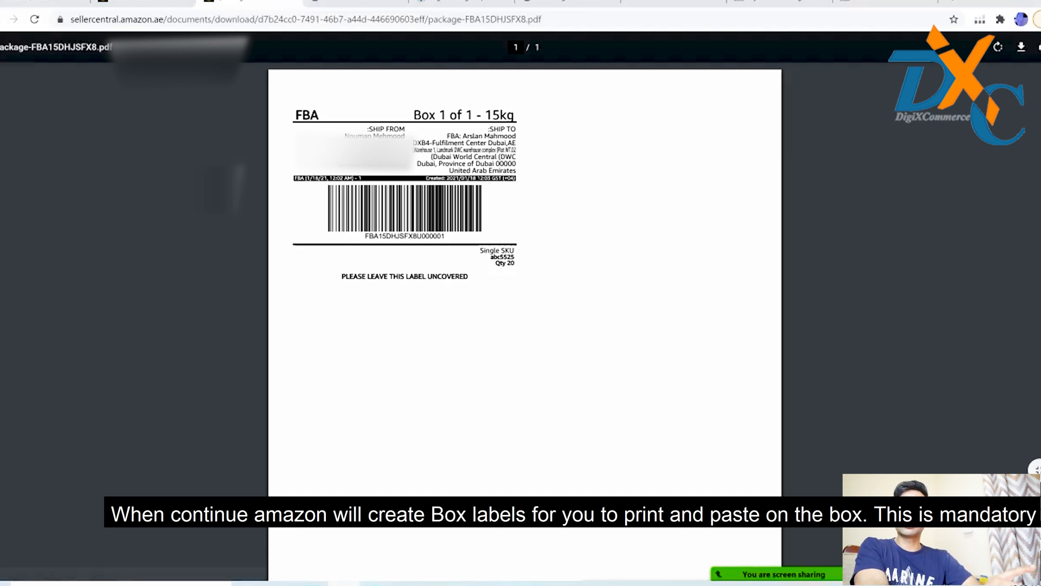
key("ctrl+shift+Tab")
scroll(521, 293, "up", 3)
scroll(520, 293, "down", 4)
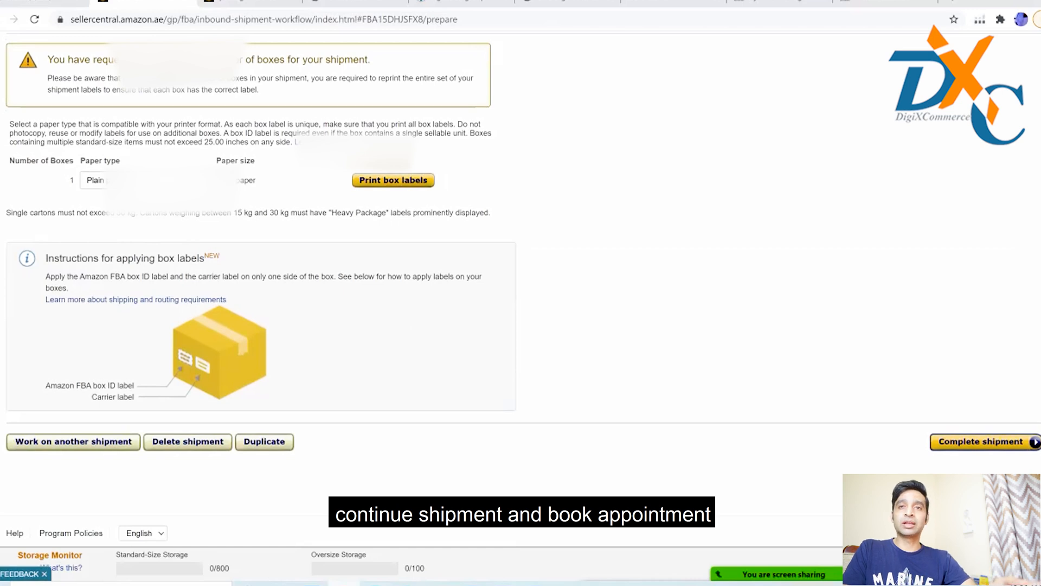
Open the appointment request page carriercentral.amazon.ae/request? in a new browser tab
key("ctrl+t")
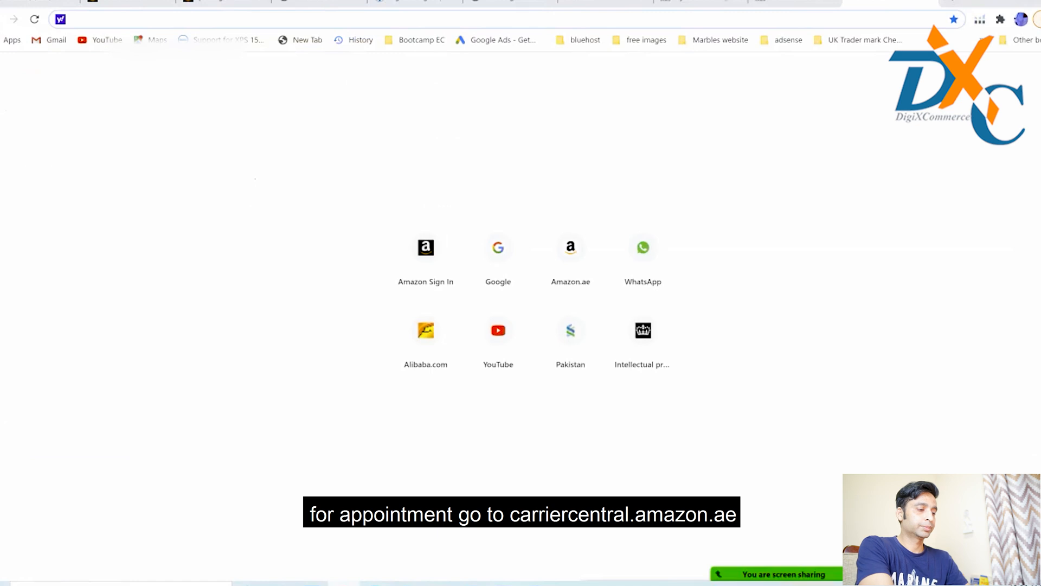
type("carriercentral.amazon.ae/request?")
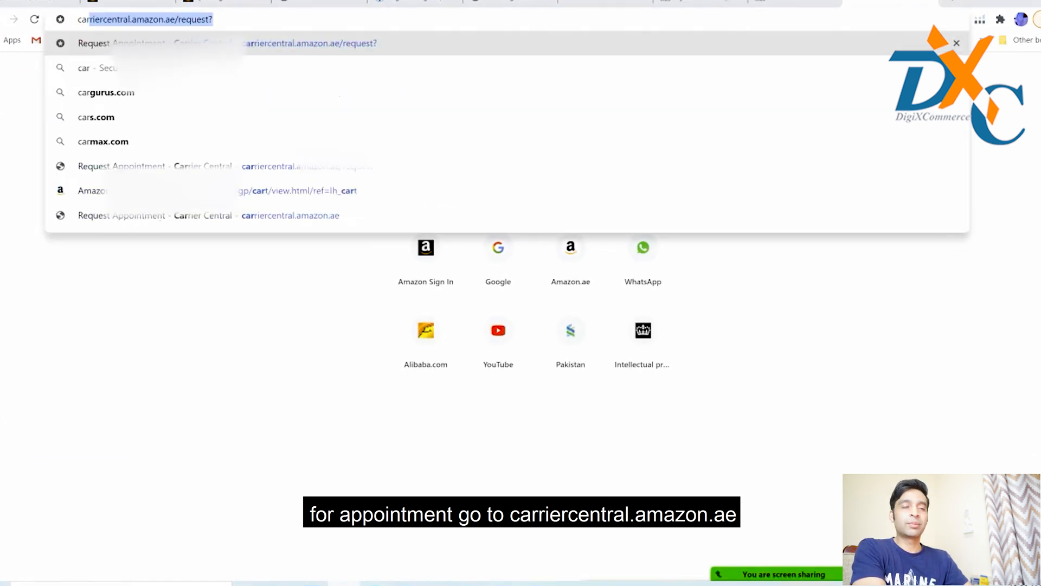
key("Return")
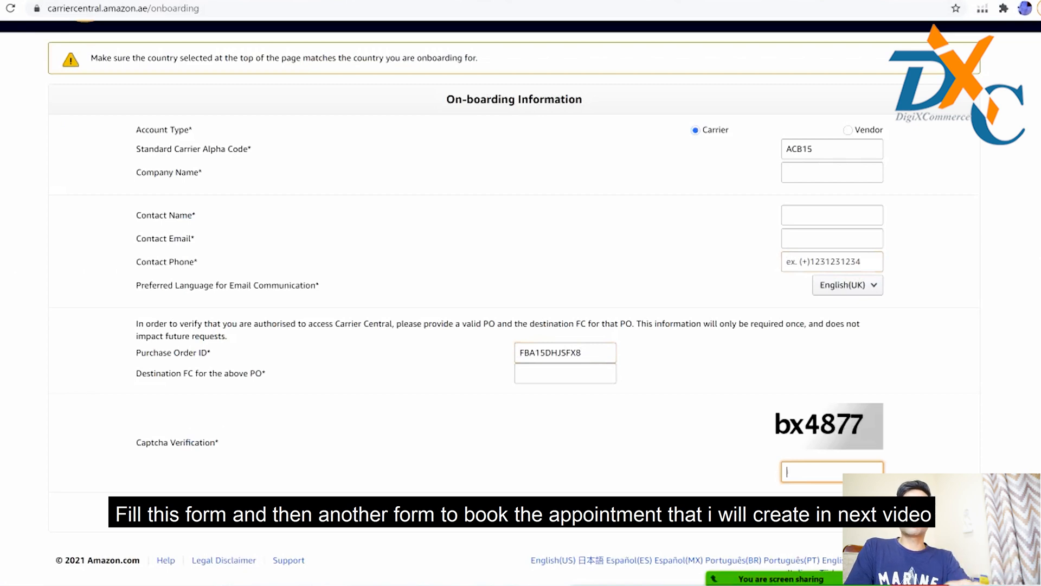
scroll(515, 272, "up", 1)
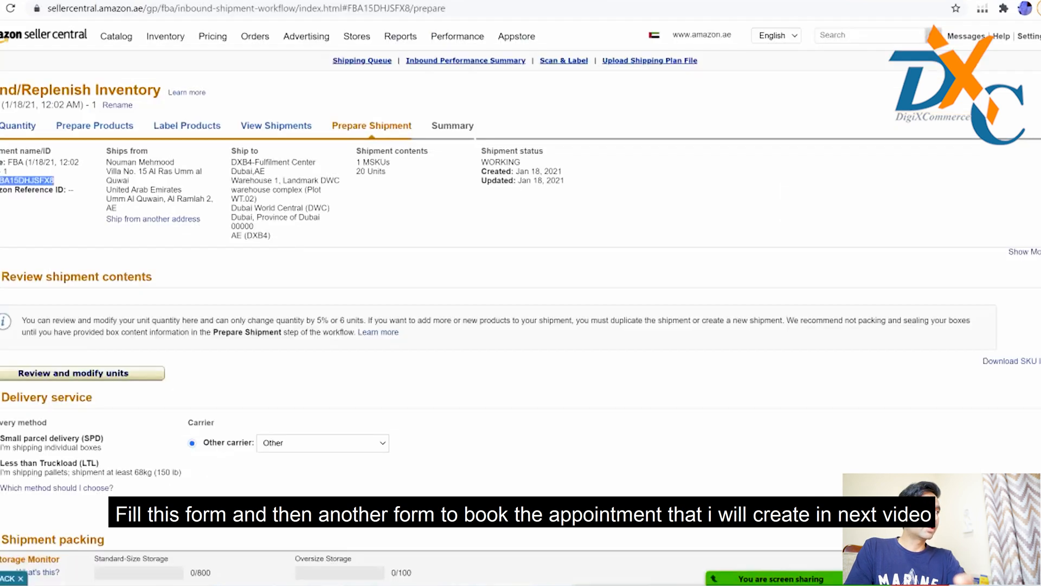
scroll(520, 292, "down", 10)
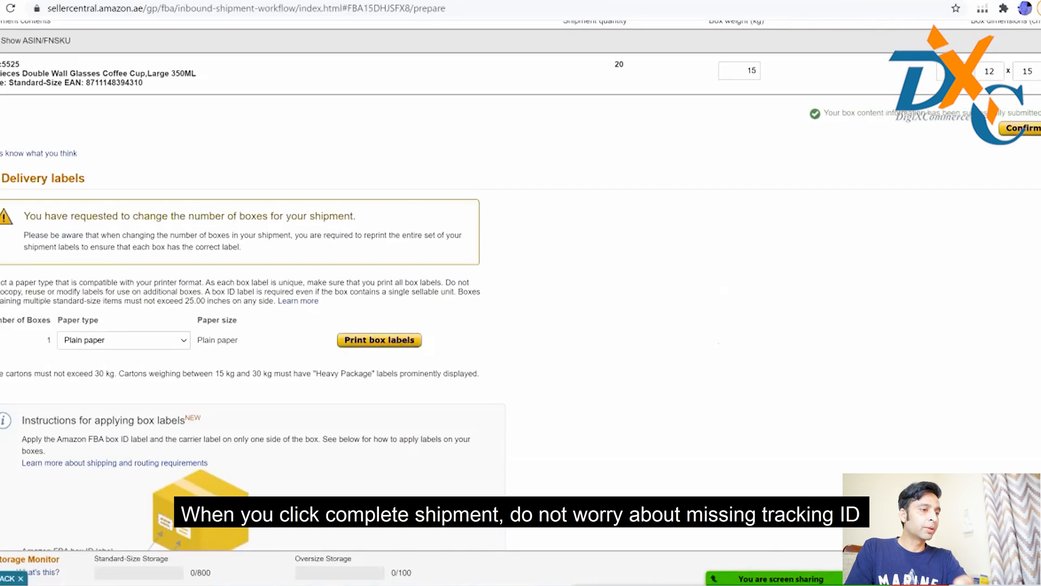
scroll(521, 293, "down", 3)
scroll(520, 293, "up", 15)
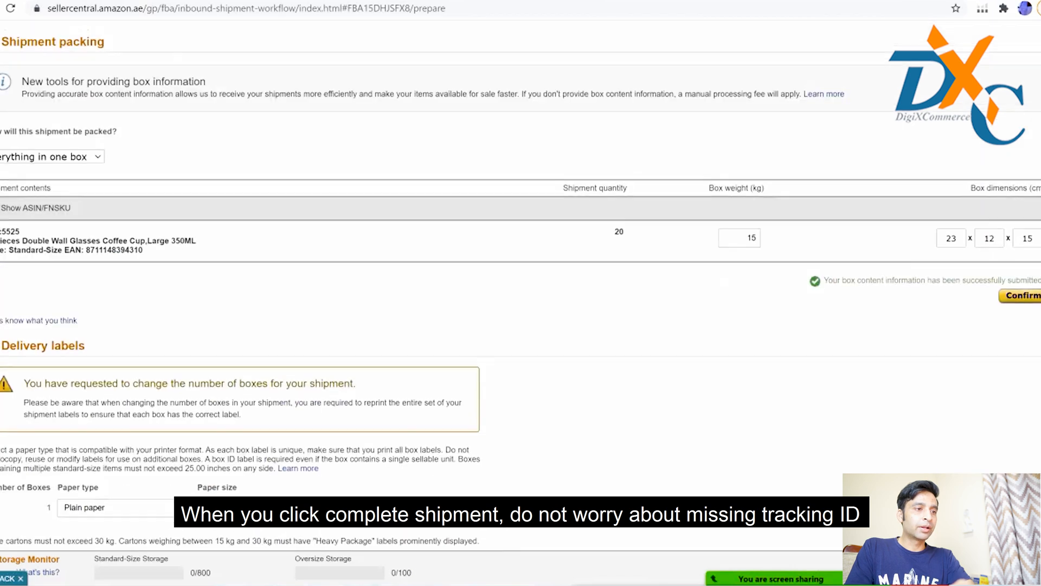